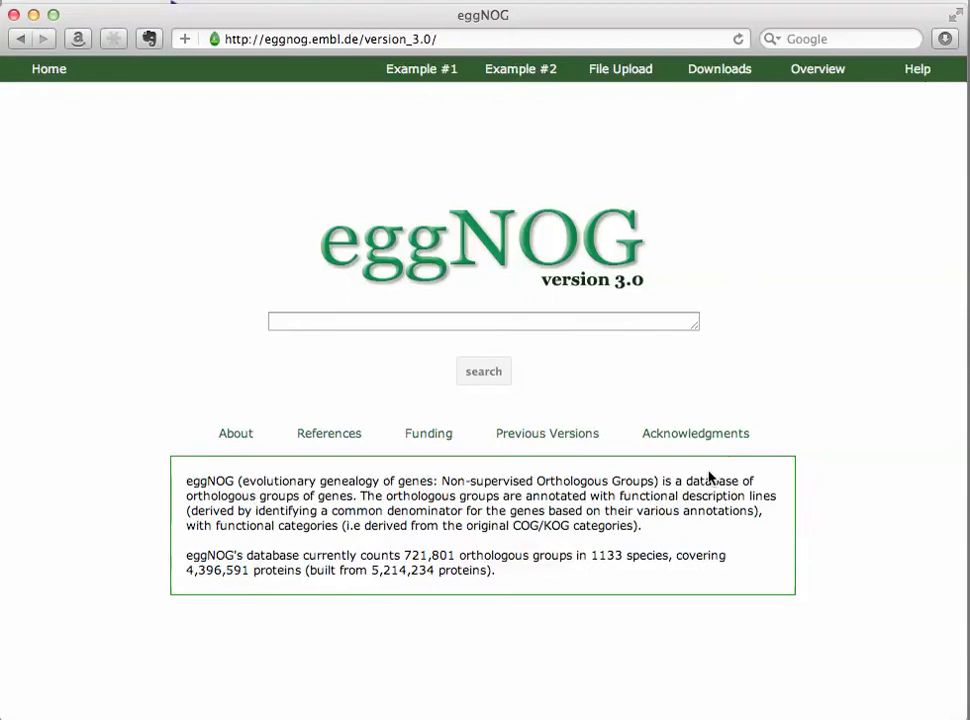
# Step: Read the home page's About, References, Funding, Previous Versions and Acknowledgments sections, and the Help page's search guidance
pyautogui.moveTo(683, 482); pyautogui.dragTo(353, 497)
pyautogui.click(355, 495)
pyautogui.click(322, 434)
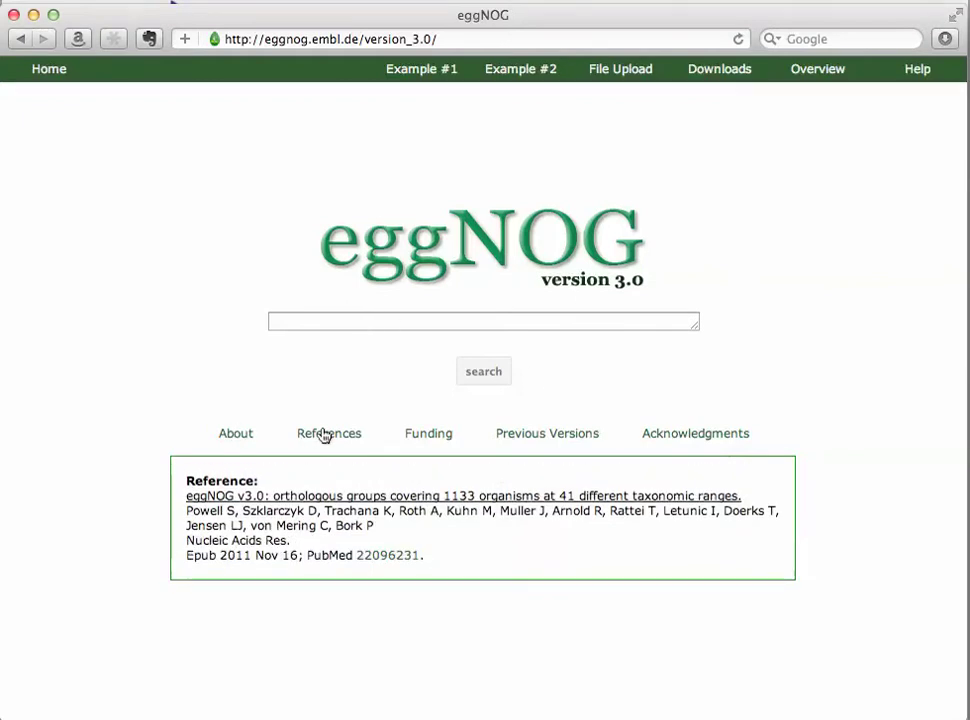
pyautogui.click(437, 443)
pyautogui.click(520, 437)
pyautogui.click(699, 441)
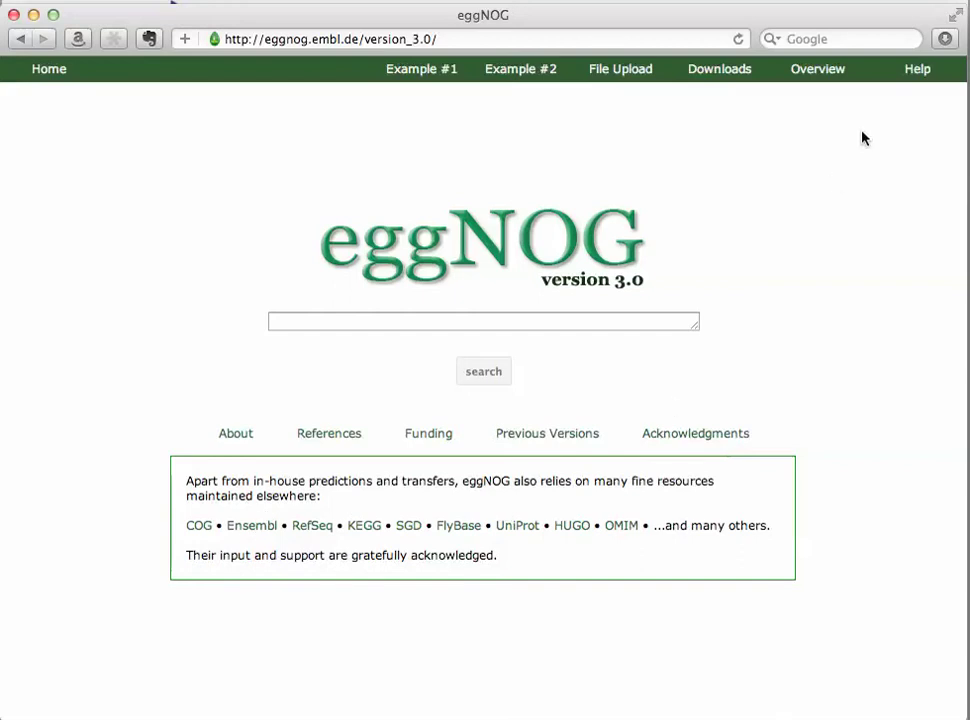
pyautogui.click(920, 80)
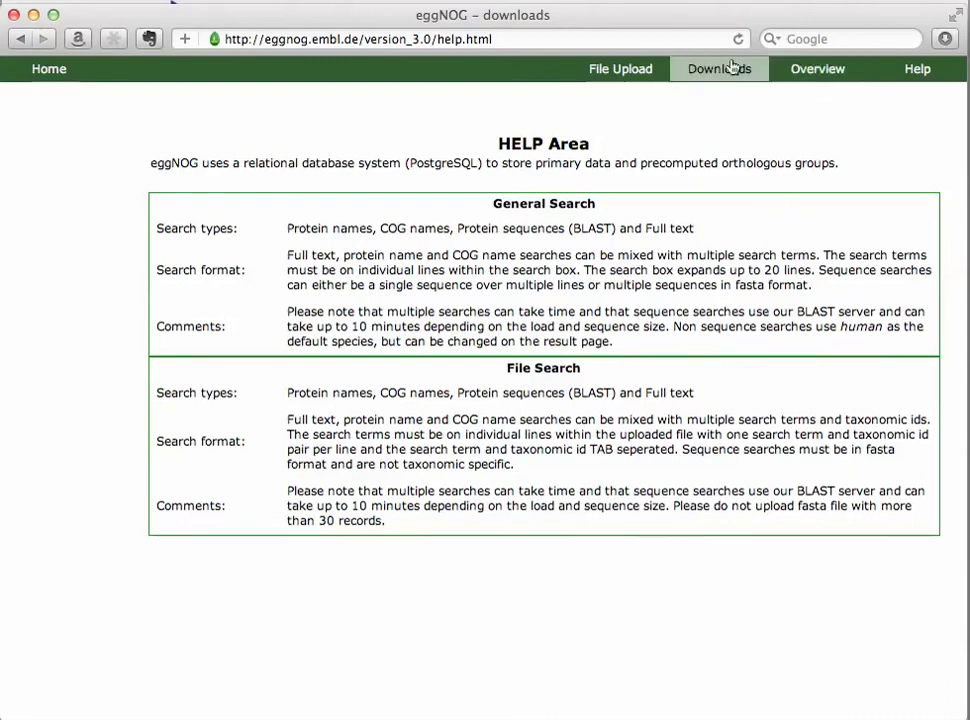
pyautogui.click(68, 70)
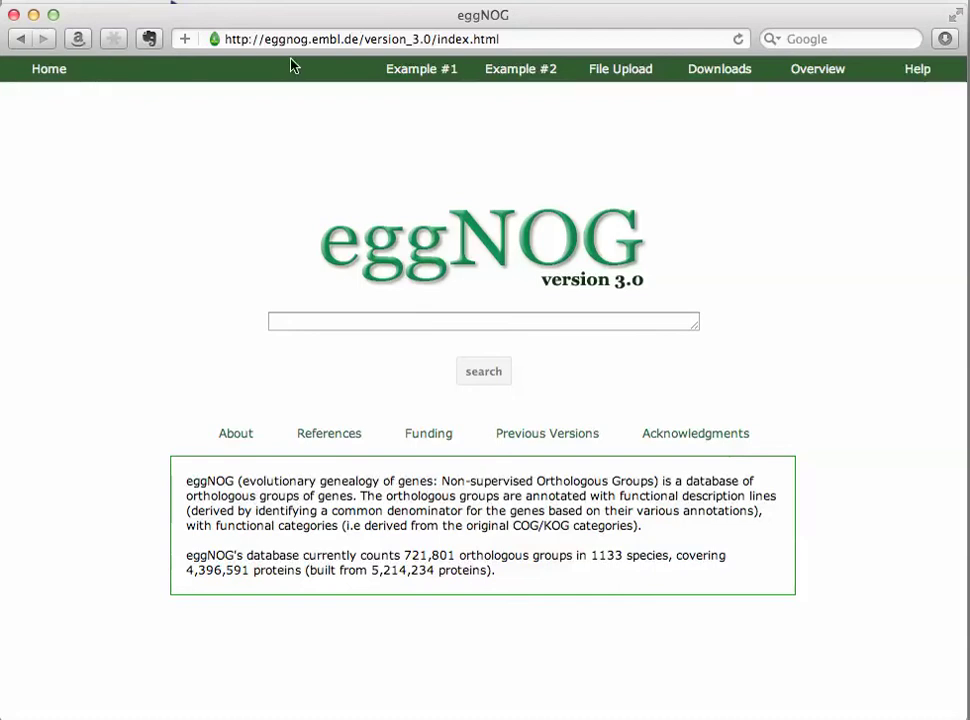
# Step: Load Example #1 into the search box, inspect its search terms, and load Example #2 in its place
pyautogui.click(426, 78)
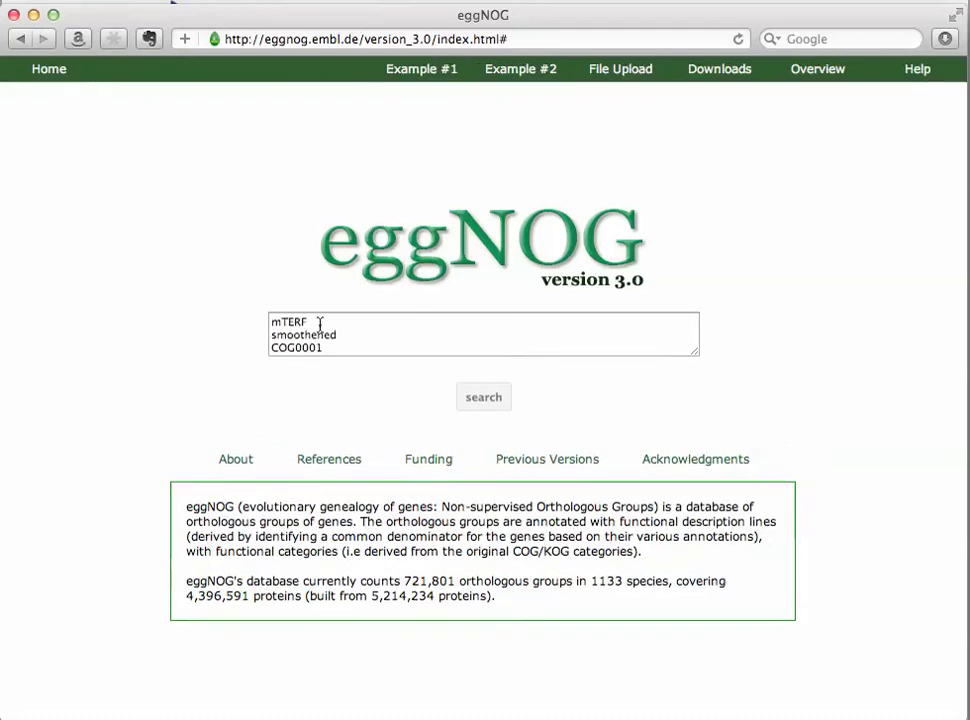
pyautogui.moveTo(318, 324); pyautogui.dragTo(262, 352)
pyautogui.click(341, 347)
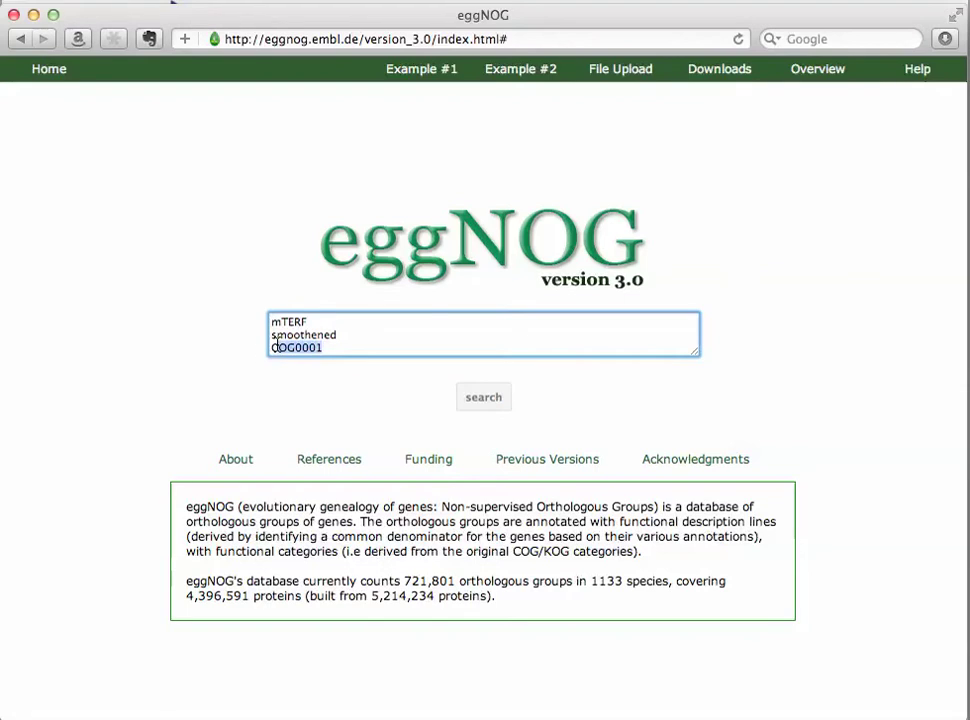
pyautogui.click(347, 344)
pyautogui.click(516, 72)
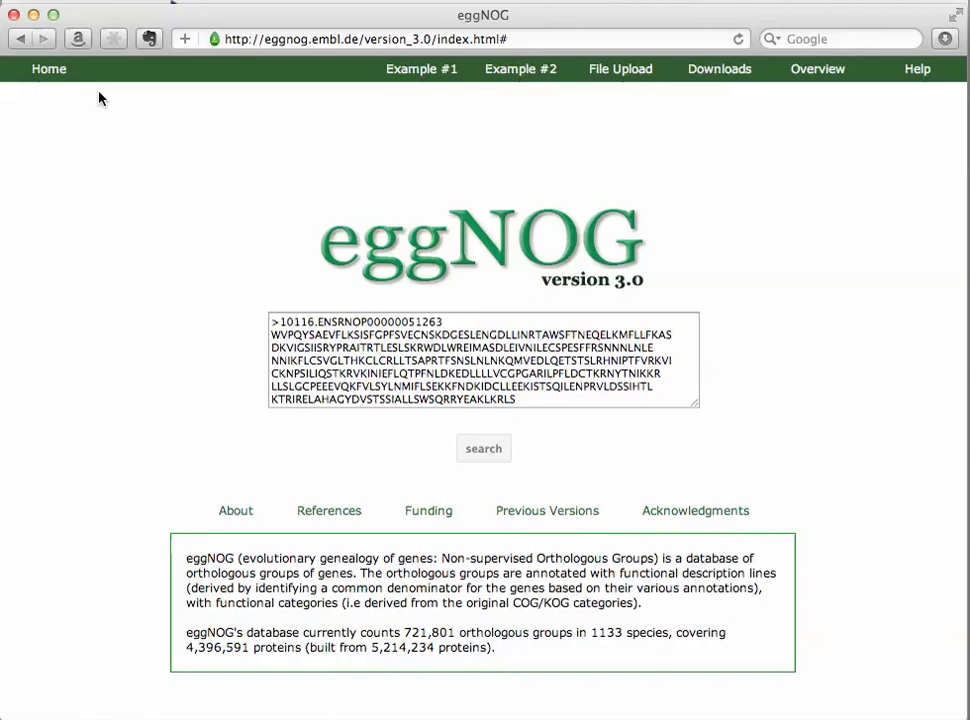
# Step: Return to the home page and search the database for "clock"
pyautogui.click(47, 80)
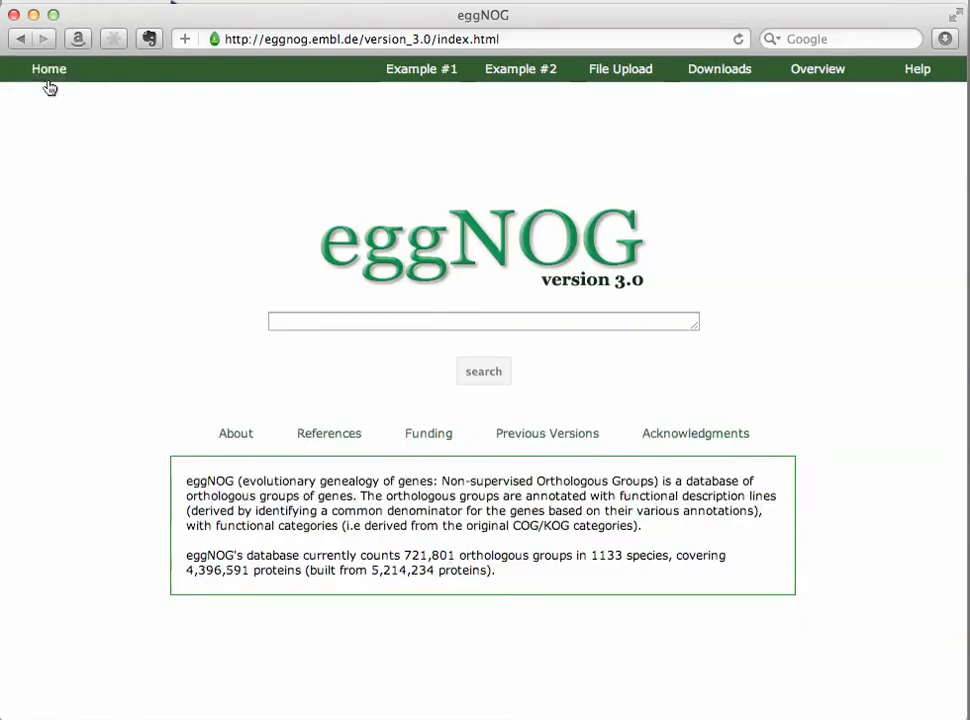
pyautogui.click(330, 320)
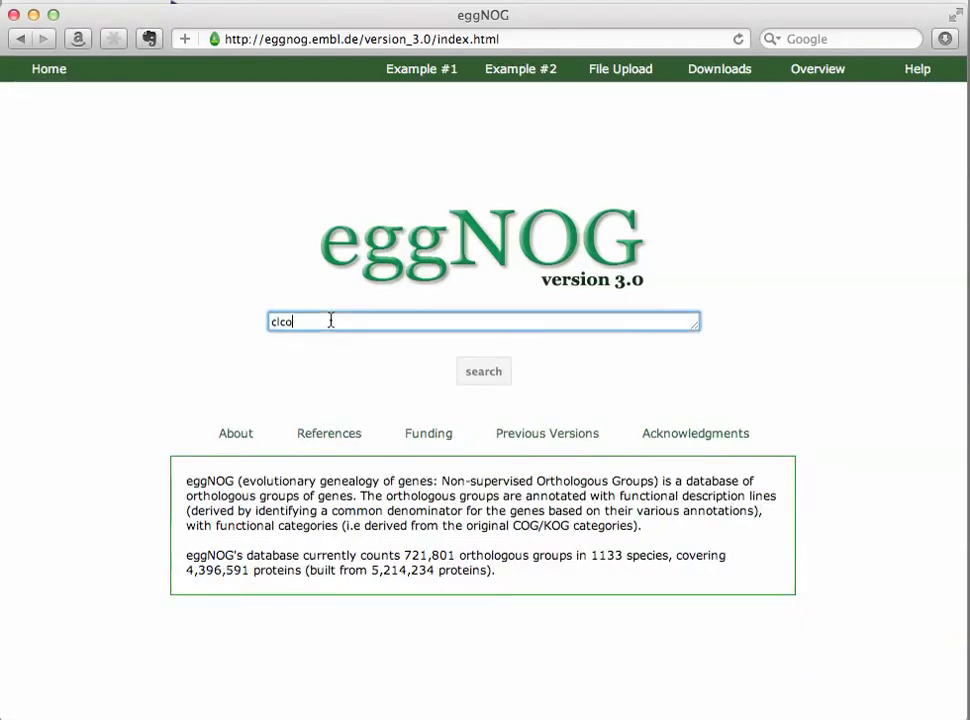
pyautogui.click(483, 371)
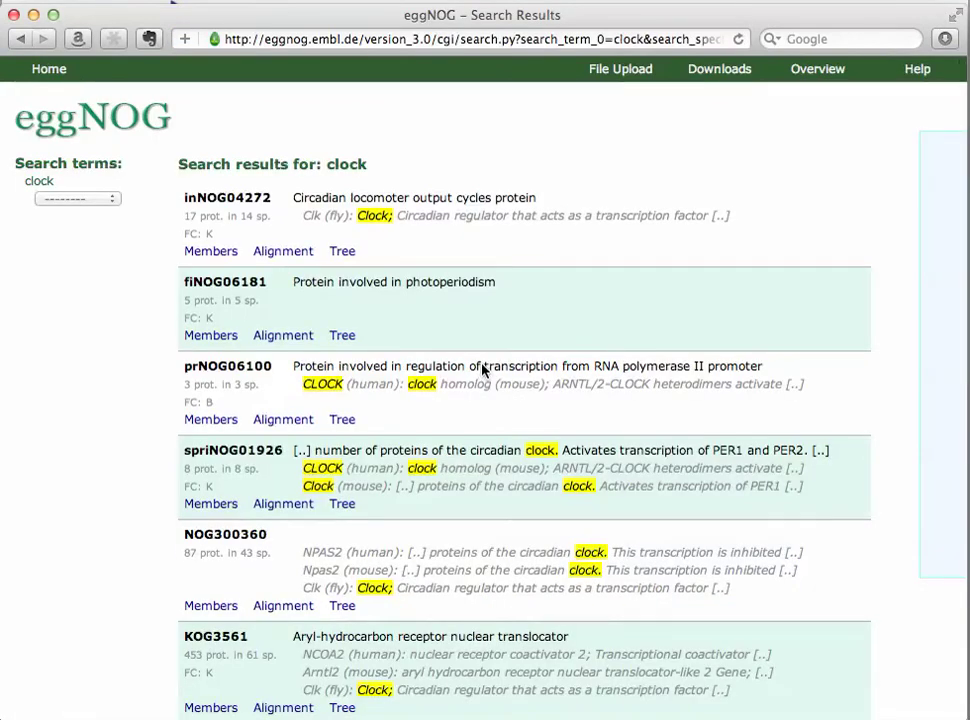
# Step: Examine the species choices for the search term and look through the listed orthologous groups
pyautogui.click(101, 200)
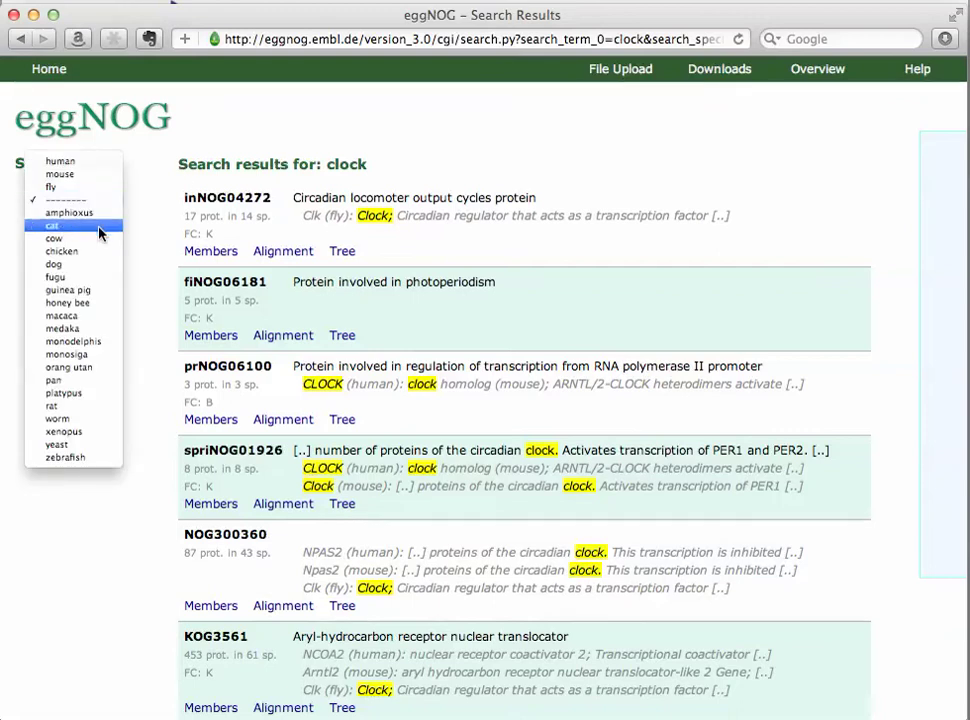
pyautogui.click(131, 162)
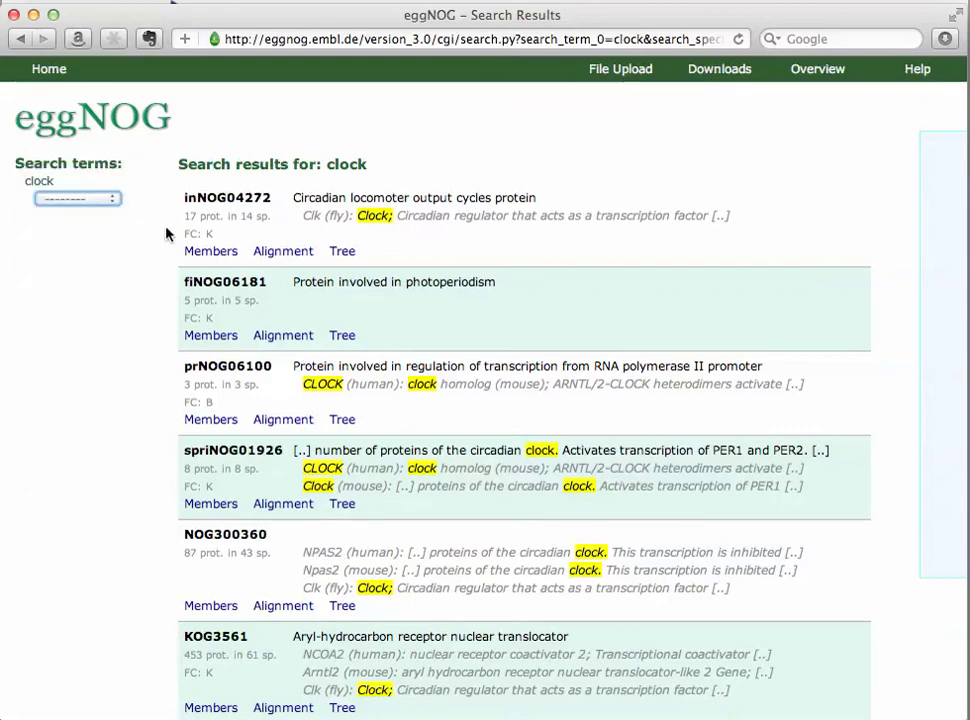
pyautogui.scroll(-1, 203, 288)
pyautogui.scroll(-10, 203, 288)
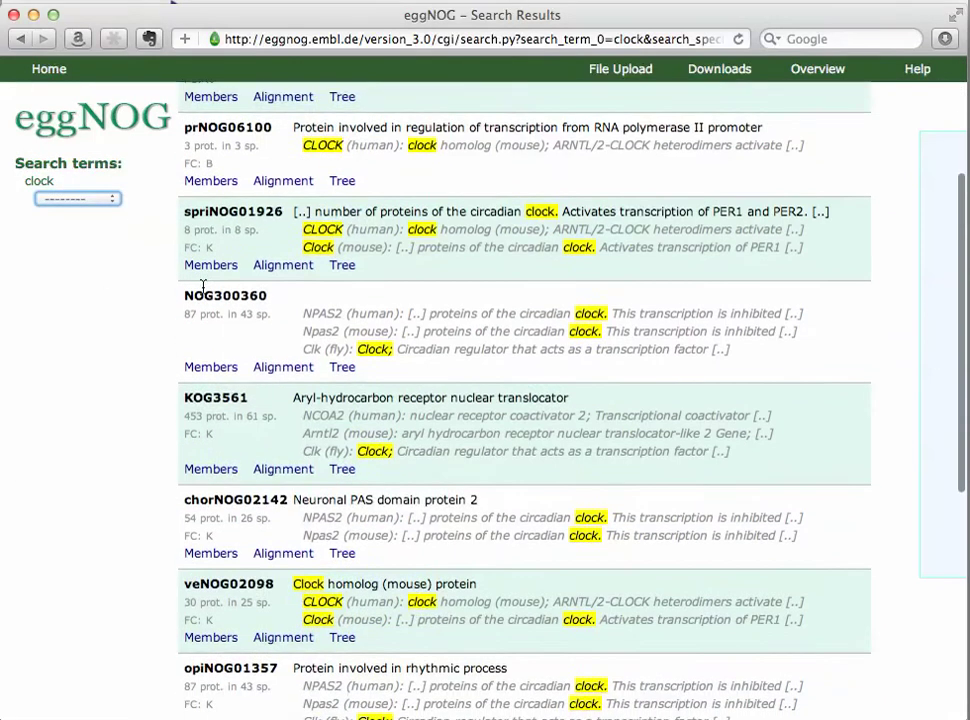
pyautogui.scroll(-4, 203, 288)
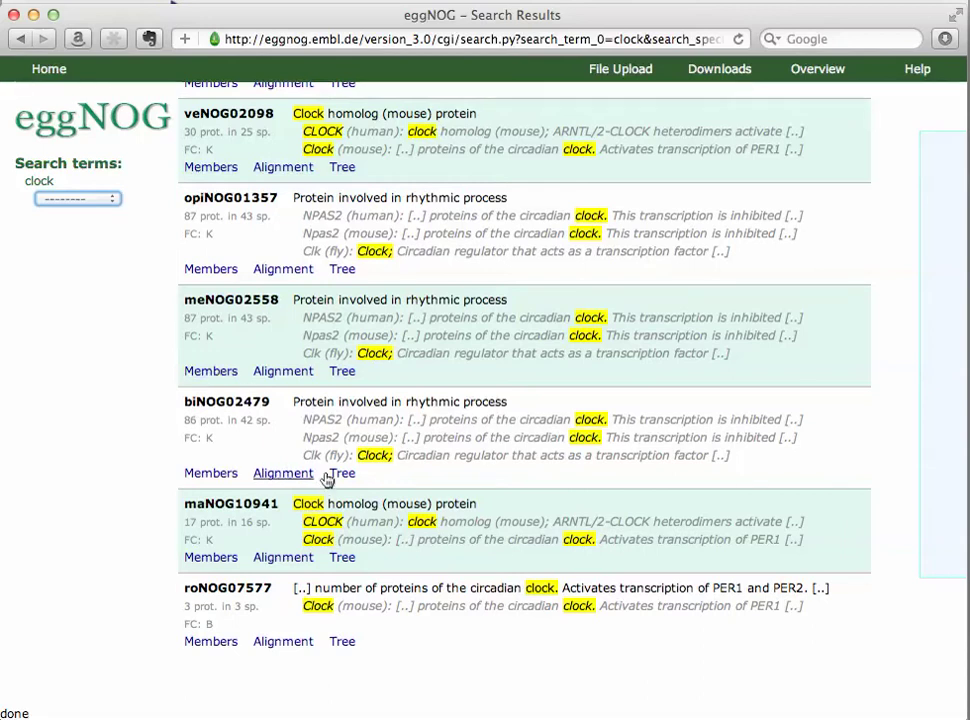
# Step: Show the members of orthologous group meNOG02558 and read their annotations and organisms, including the Homo sapiens CLOCK entry
pyautogui.click(211, 372)
pyautogui.scroll(-15, 205, 540)
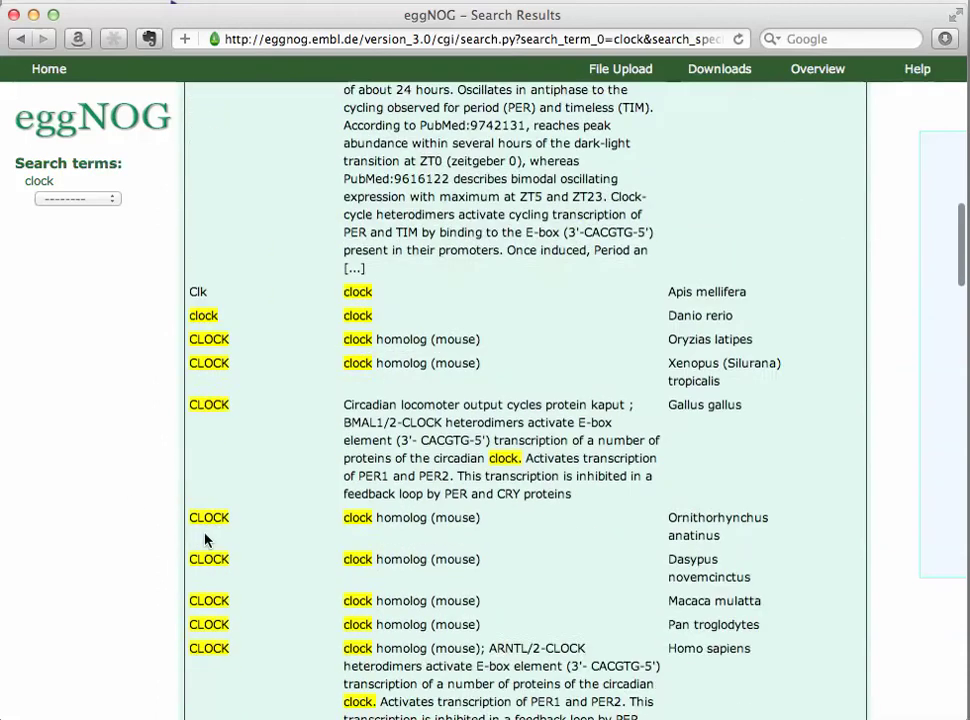
pyautogui.scroll(-5, 205, 540)
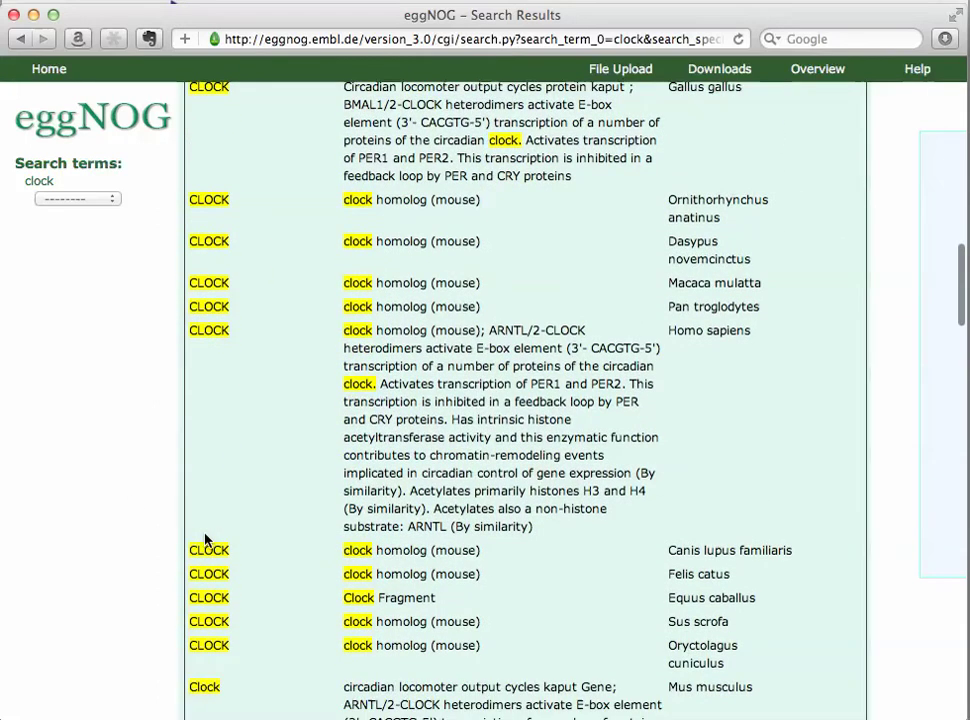
pyautogui.scroll(3, 205, 540)
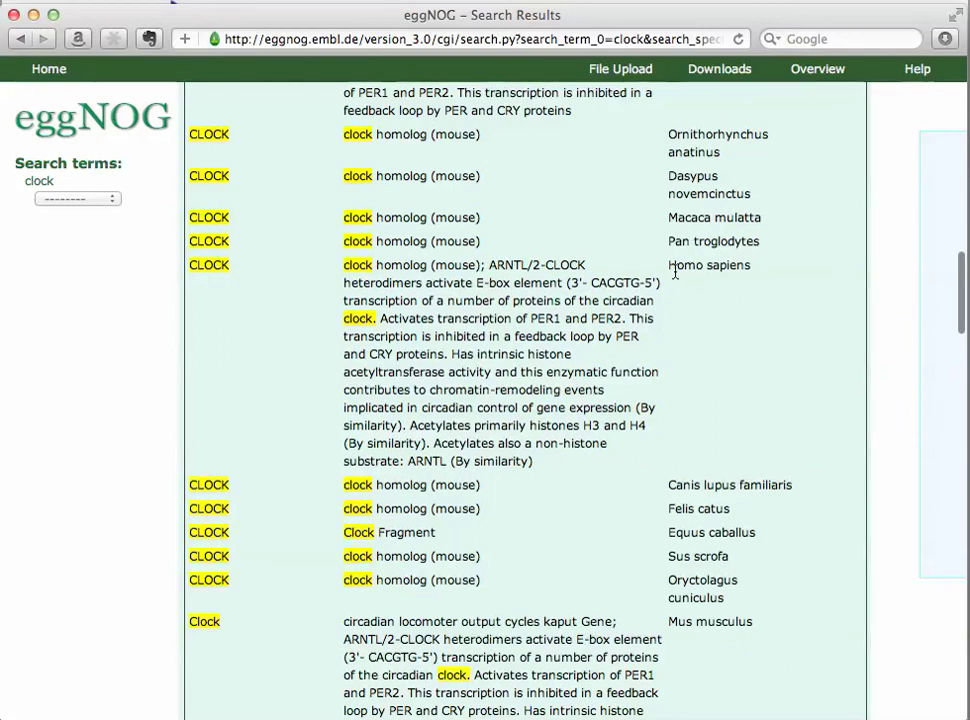
pyautogui.moveTo(347, 265); pyautogui.dragTo(540, 449)
pyautogui.scroll(-10, 538, 447)
pyautogui.scroll(-10, 538, 447)
pyautogui.scroll(-2, 538, 447)
pyautogui.scroll(20, 538, 447)
pyautogui.scroll(15, 538, 447)
pyautogui.scroll(-8, 538, 447)
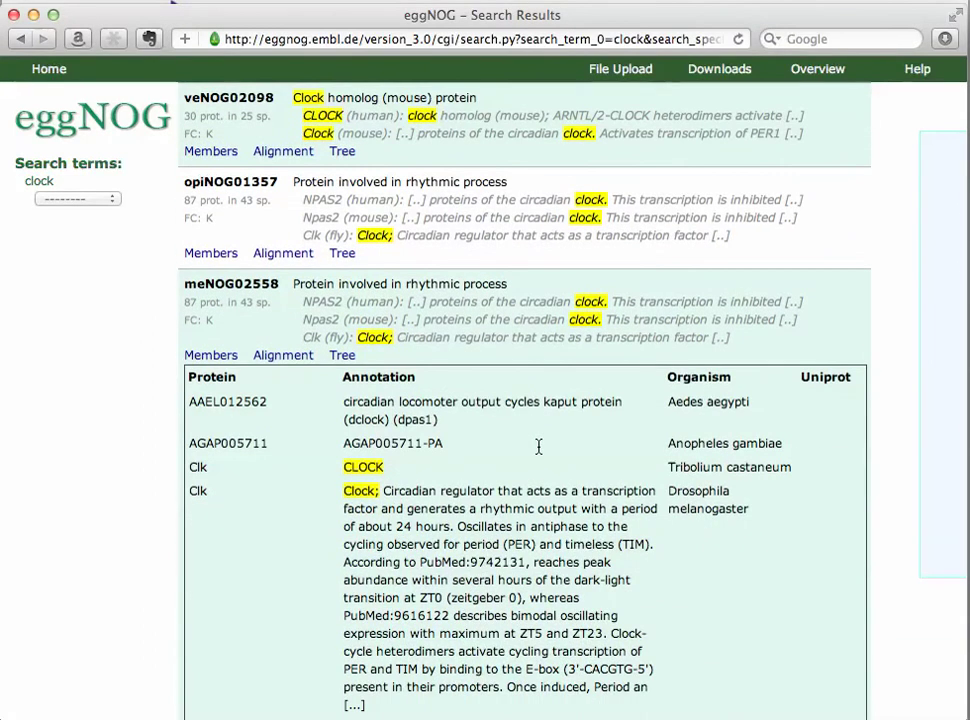
# Step: View meNOG02558's aligned sequences in fasta format and close the sequence window
pyautogui.click(277, 369)
pyautogui.click(277, 369)
pyautogui.click(272, 418)
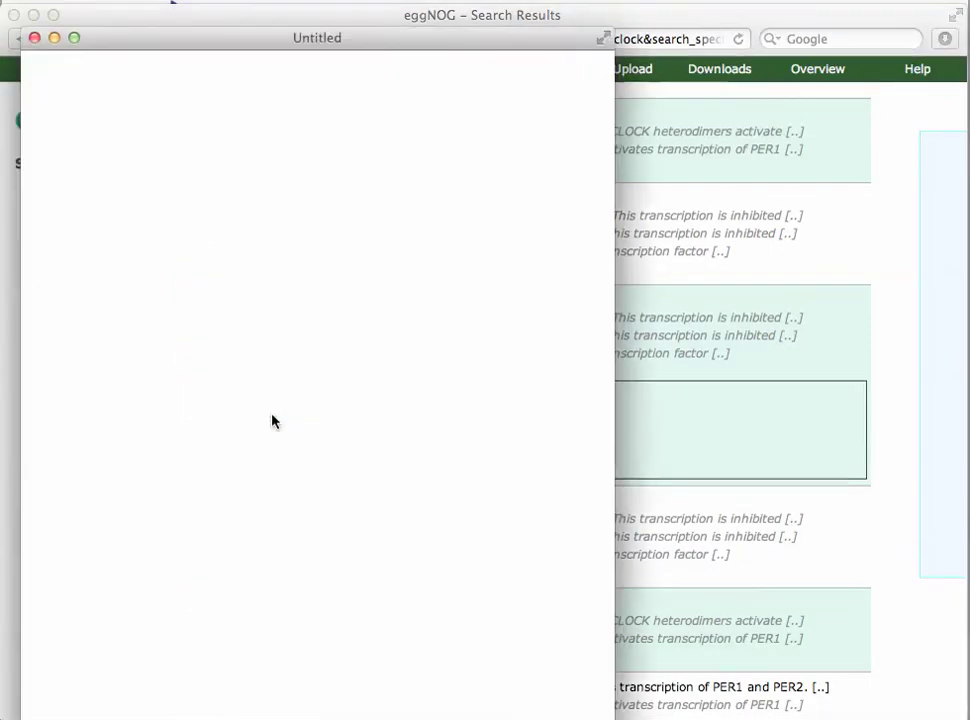
pyautogui.scroll(-15, 162, 300)
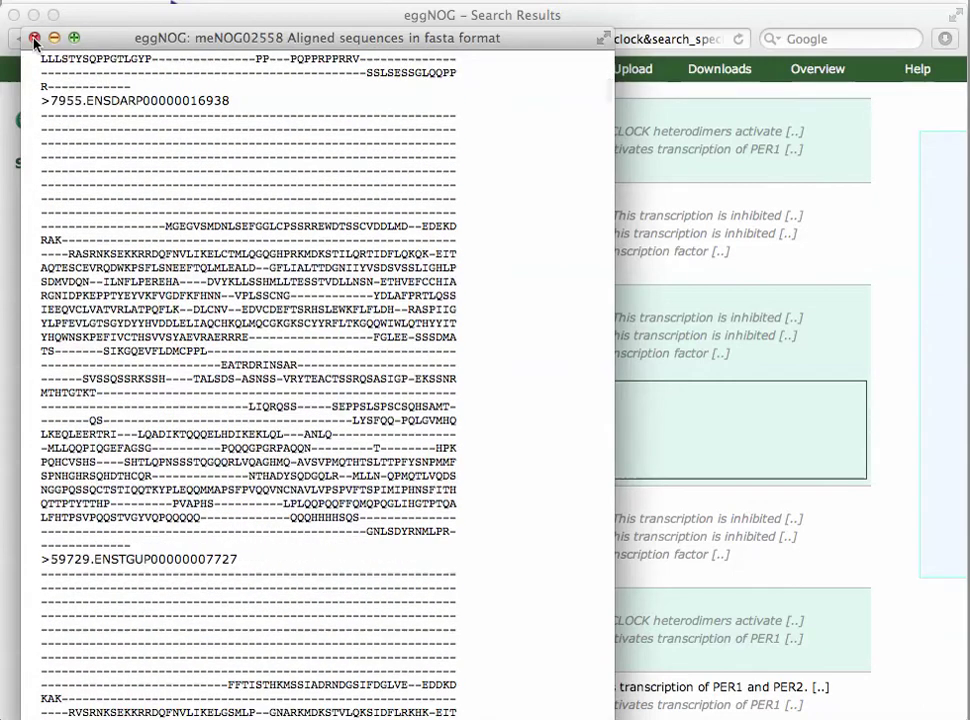
pyautogui.click(34, 37)
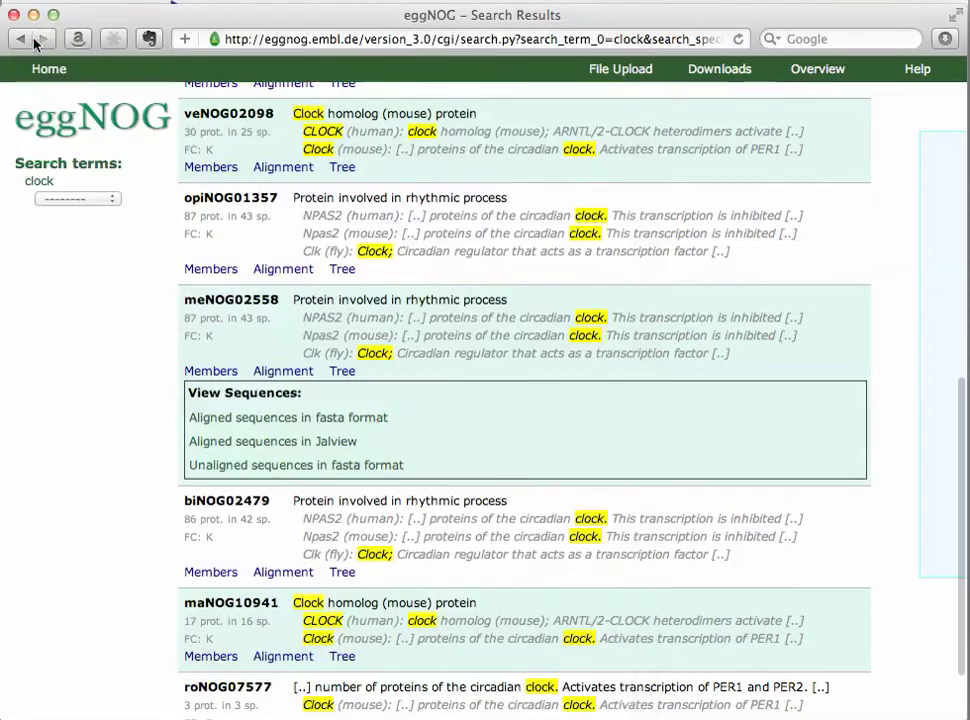
# Step: View meNOG02558's aligned sequences in Jalview, inspect the conserved region around positions 640 to 710, and close the Jalview windows
pyautogui.click(262, 442)
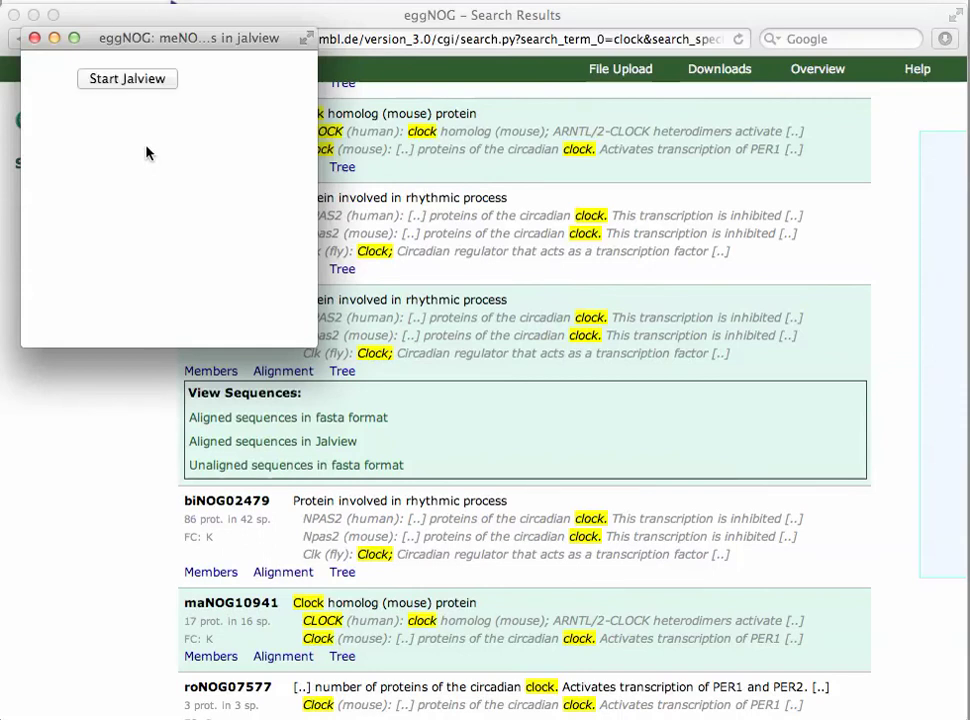
pyautogui.click(135, 79)
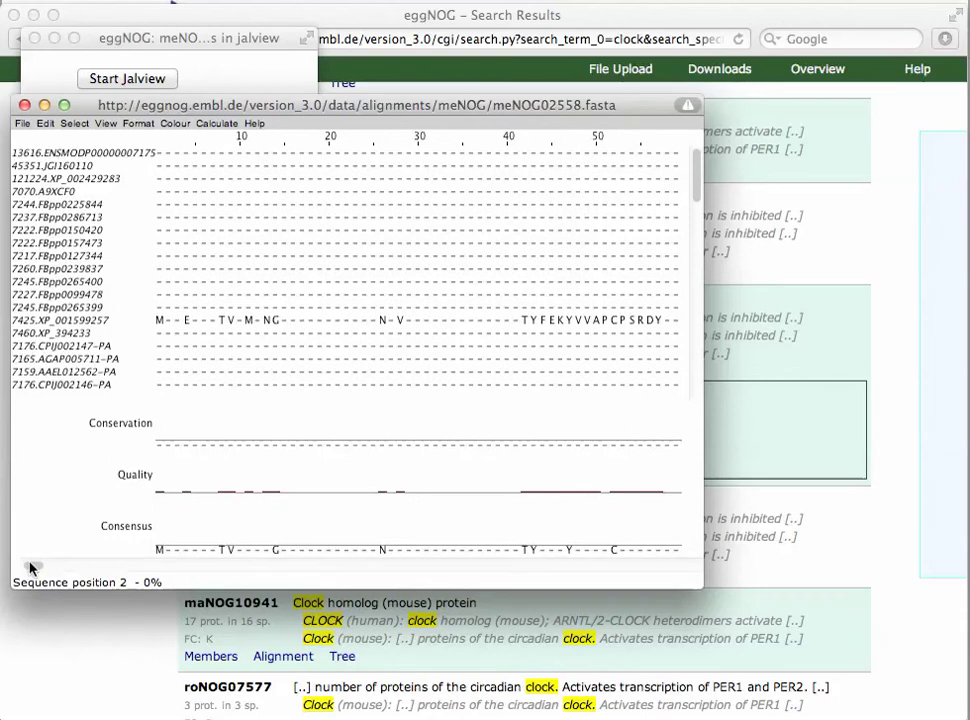
pyautogui.moveTo(32, 566); pyautogui.dragTo(268, 548)
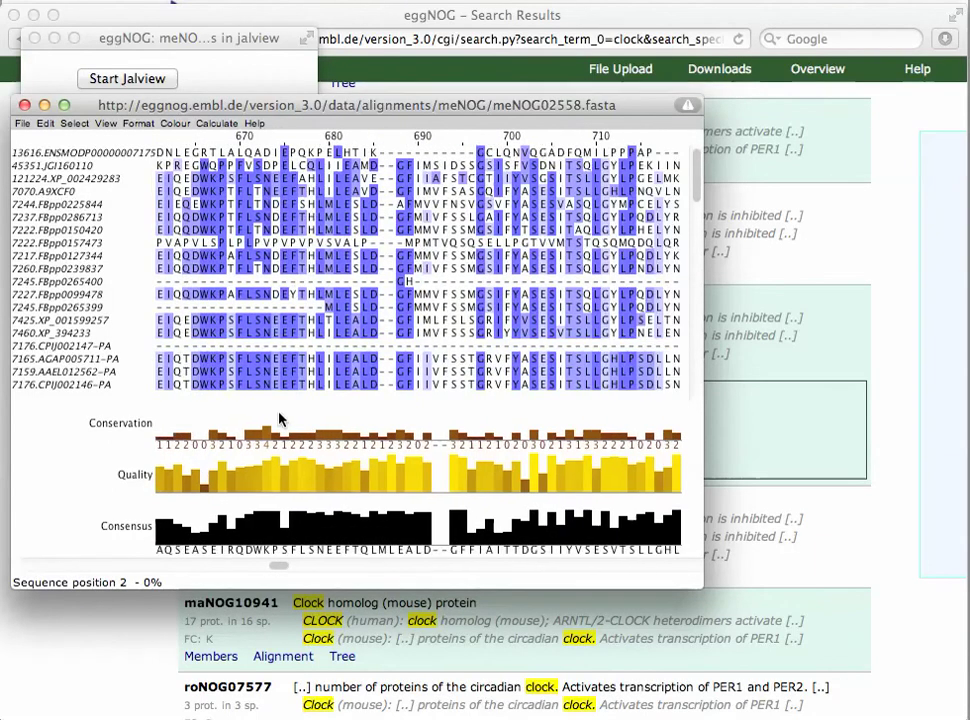
pyautogui.hscroll(-5, 280, 340)
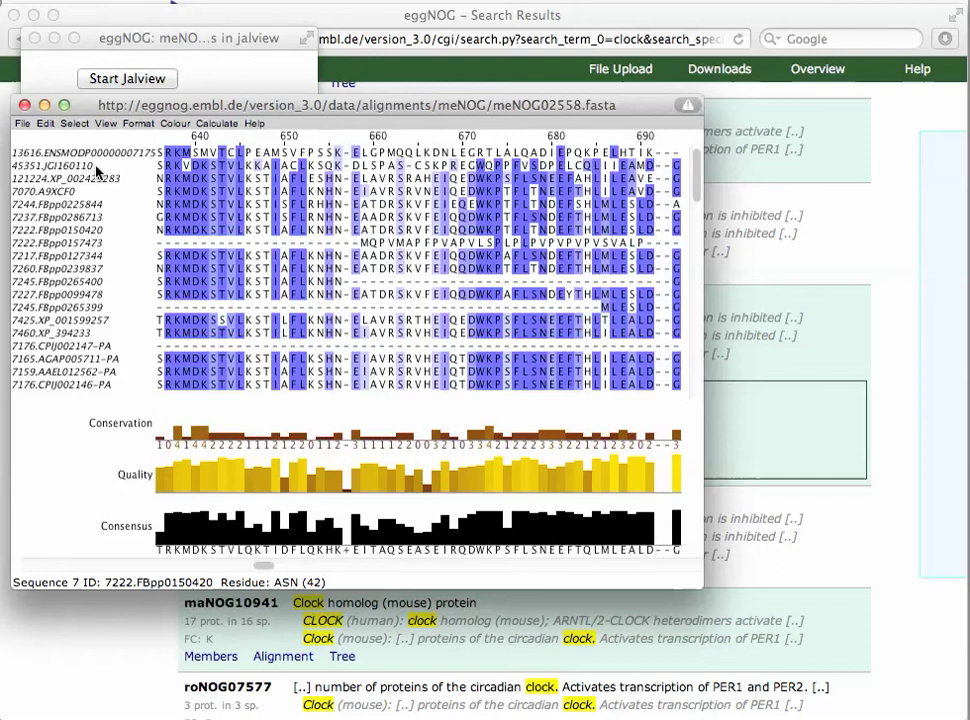
pyautogui.click(25, 105)
pyautogui.click(34, 39)
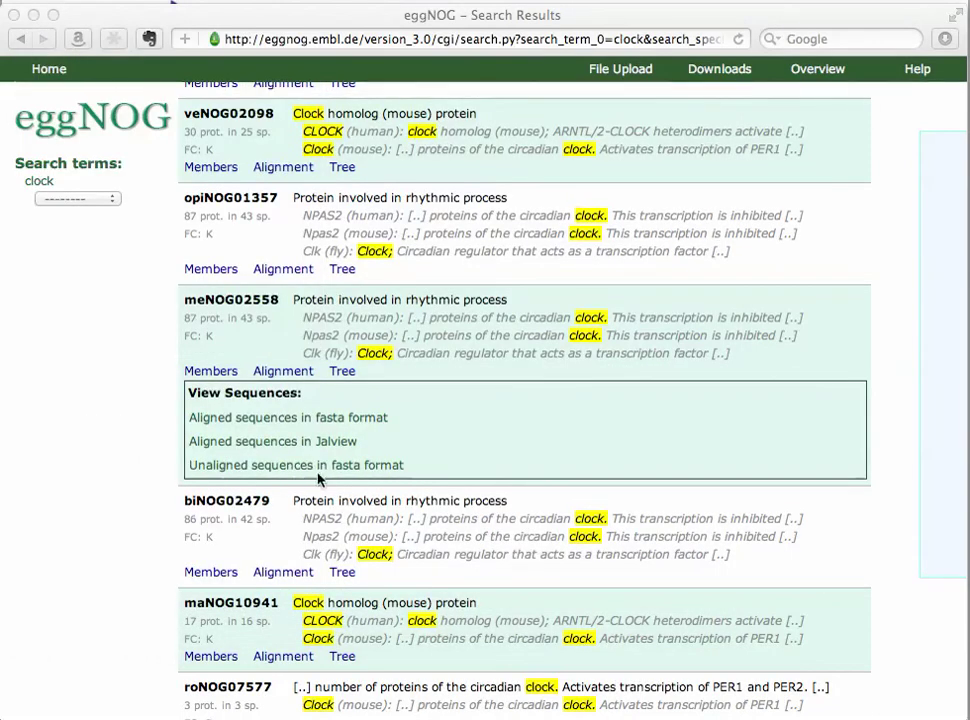
# Step: Open the phylogenetic tree of orthologous group meNOG02558 in iTOL
pyautogui.click(345, 373)
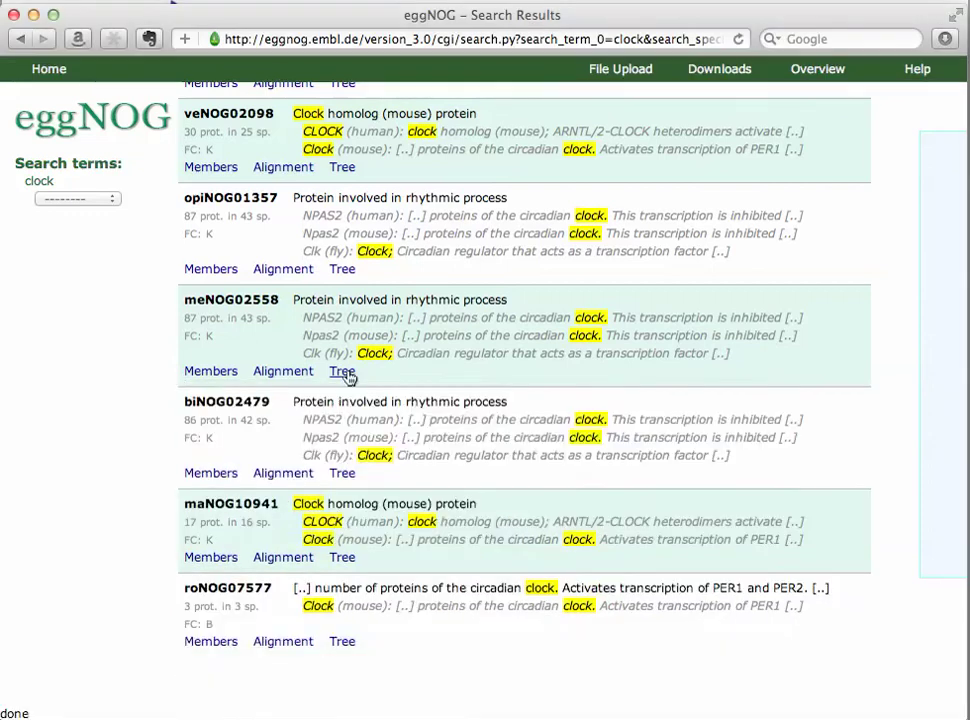
pyautogui.click(343, 372)
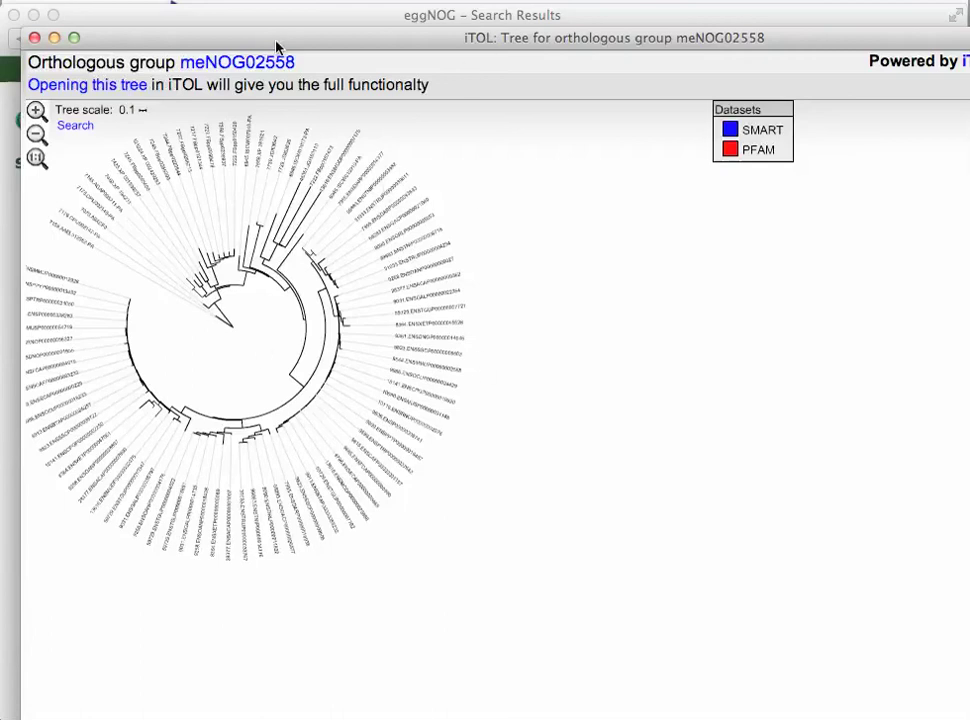
pyautogui.click(118, 88)
pyautogui.click(125, 88)
pyautogui.click(113, 88)
pyautogui.click(35, 110)
pyautogui.click(35, 110)
pyautogui.scroll(3, 356, 346)
pyautogui.click(358, 332)
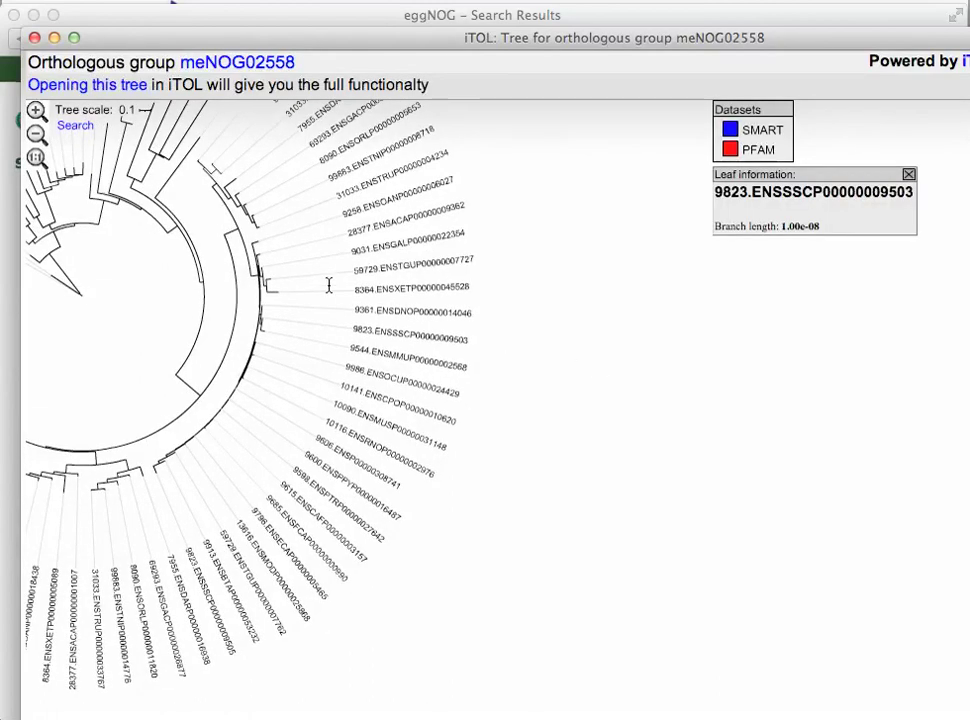
pyautogui.moveTo(273, 275); pyautogui.dragTo(280, 276)
pyautogui.scroll(2, 543, 318)
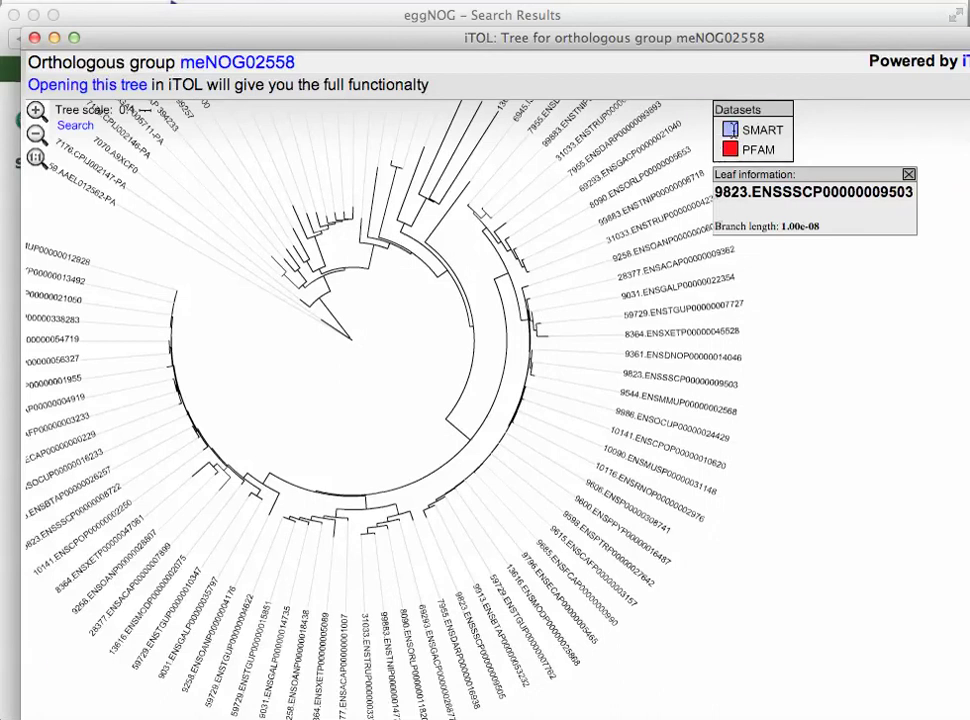
pyautogui.click(730, 129)
pyautogui.moveTo(727, 531)
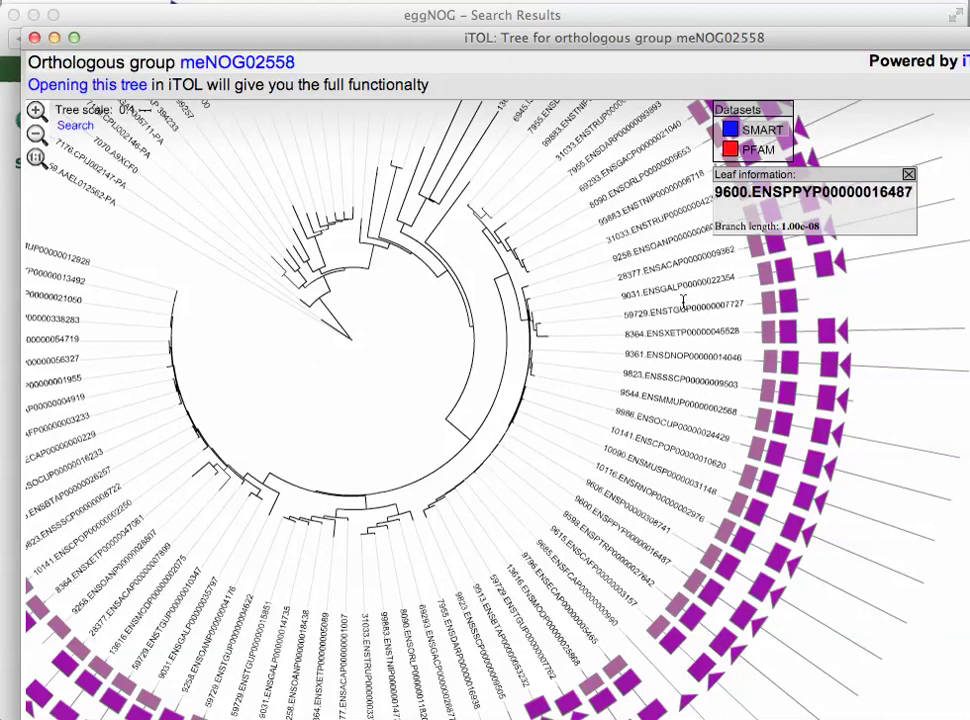
pyautogui.click(658, 245)
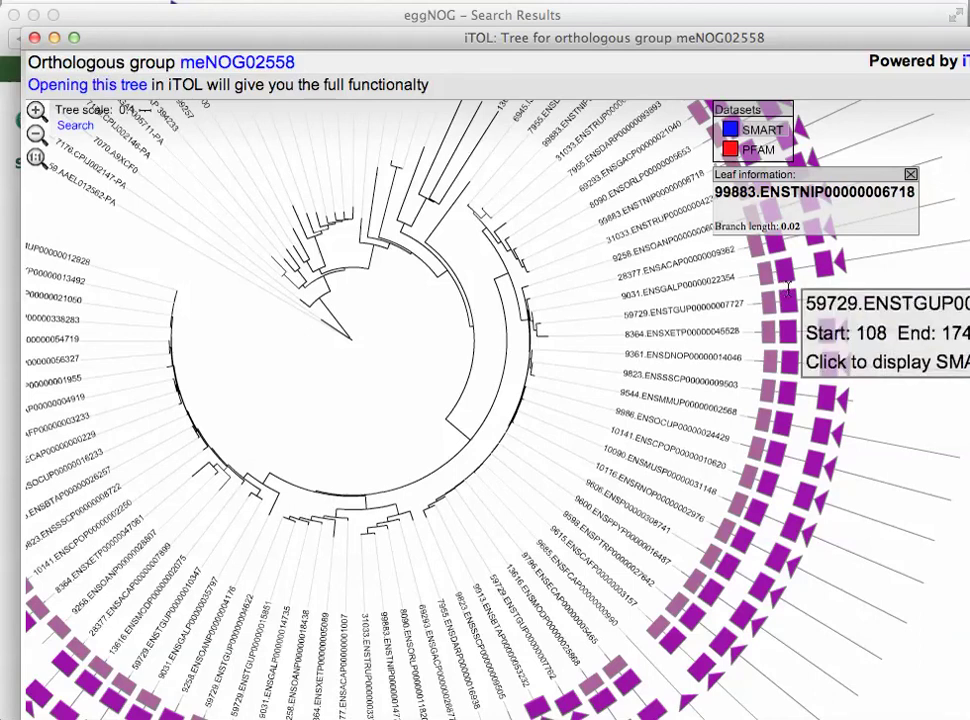
pyautogui.moveTo(788, 268)
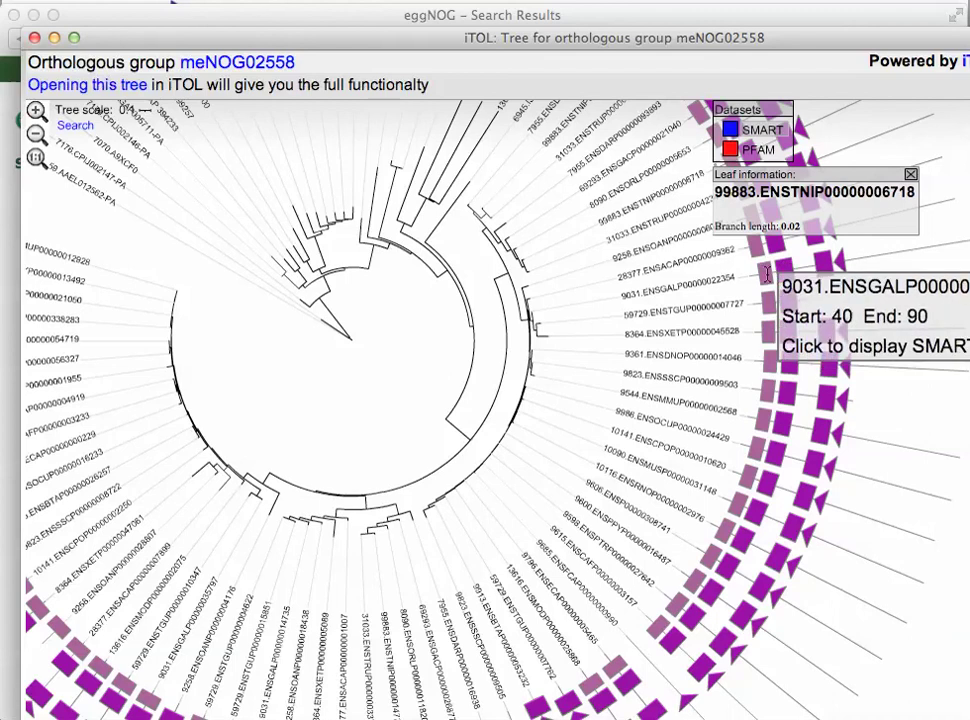
pyautogui.click(767, 275)
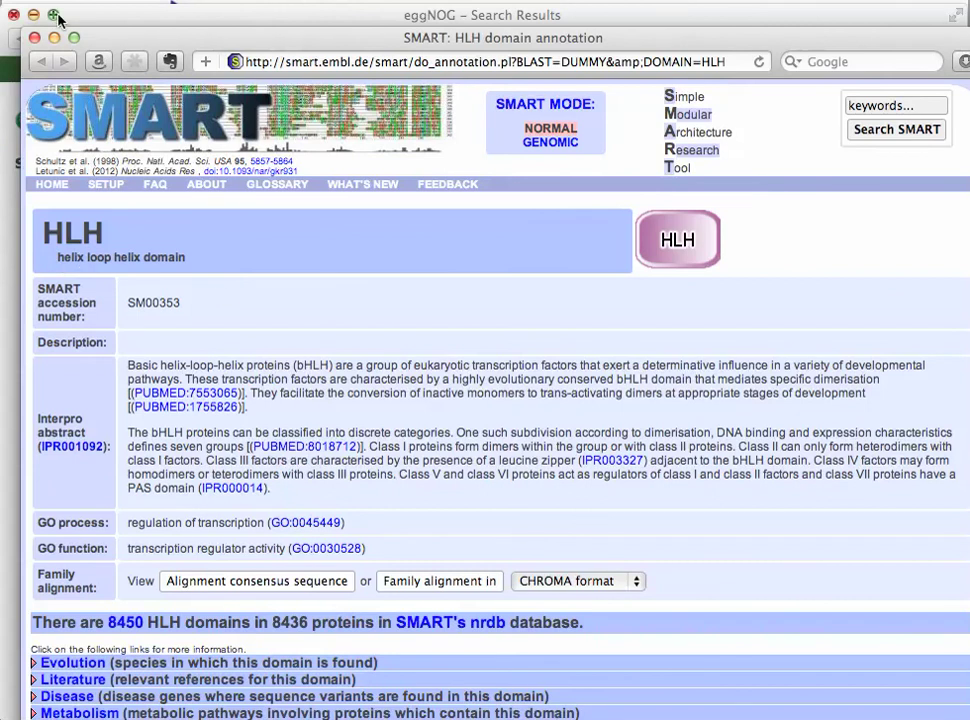
pyautogui.click(33, 38)
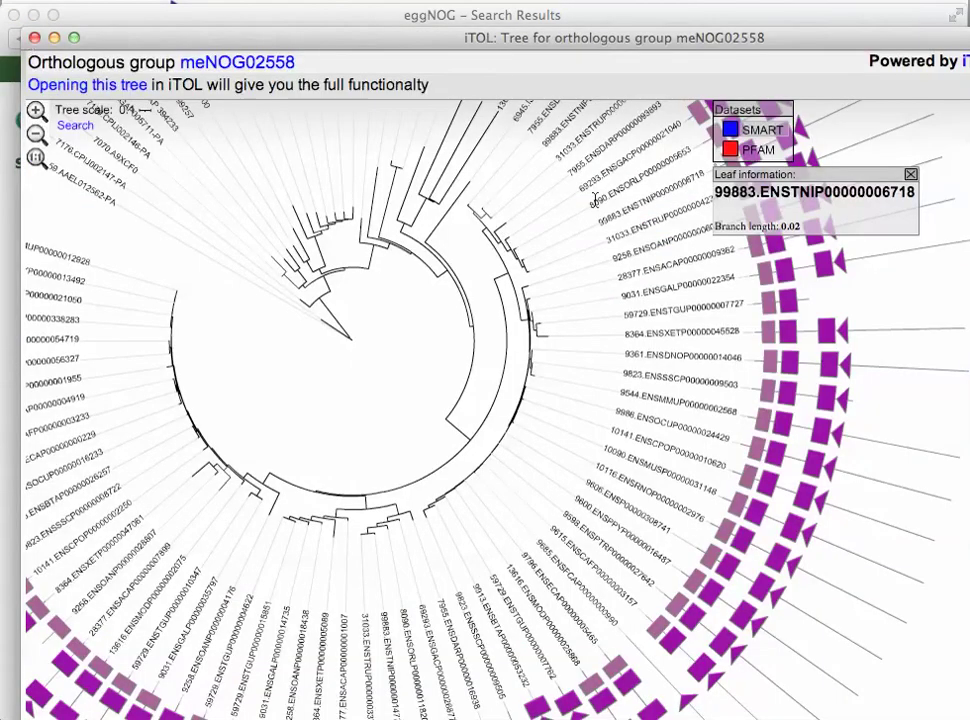
# Step: Replace the SMART dataset on the tree with the PFAM dataset, and close the tree window
pyautogui.click(910, 174)
pyautogui.click(730, 129)
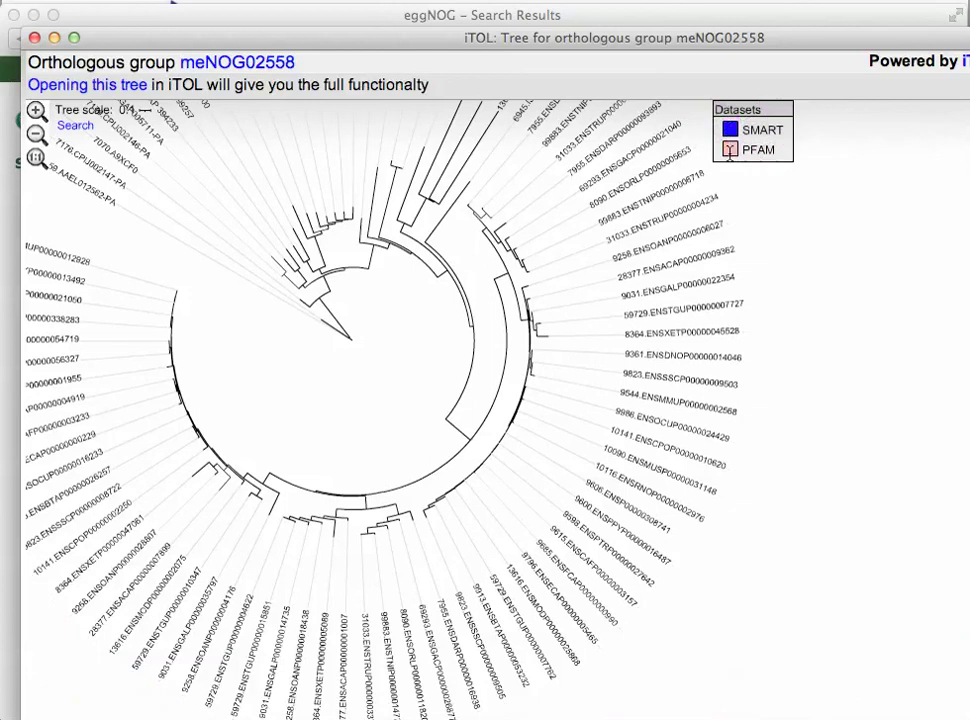
pyautogui.click(730, 150)
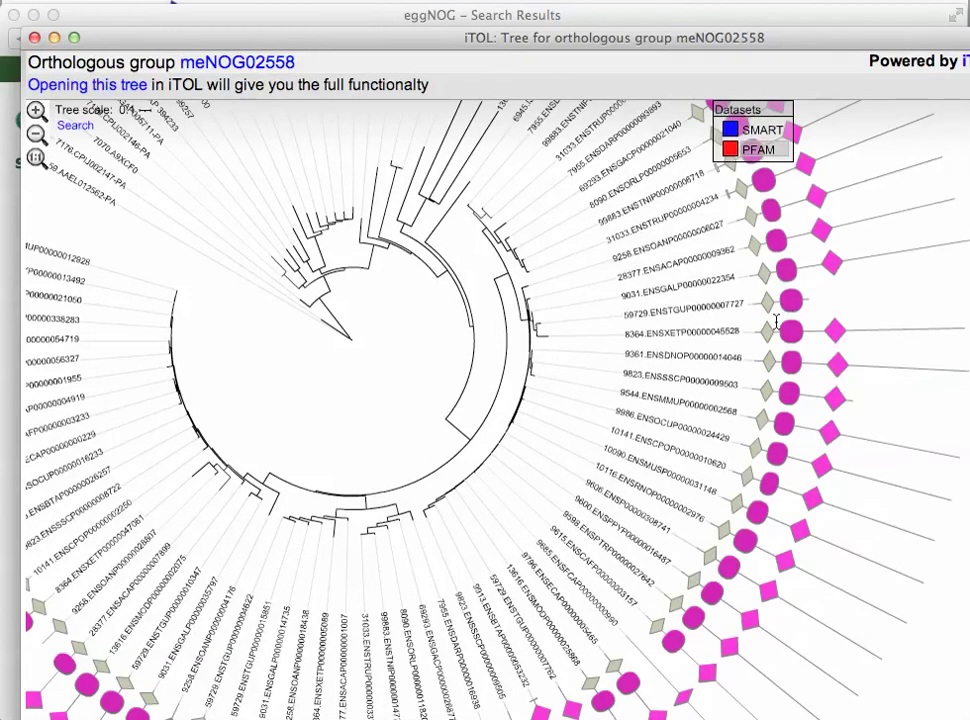
pyautogui.click(34, 37)
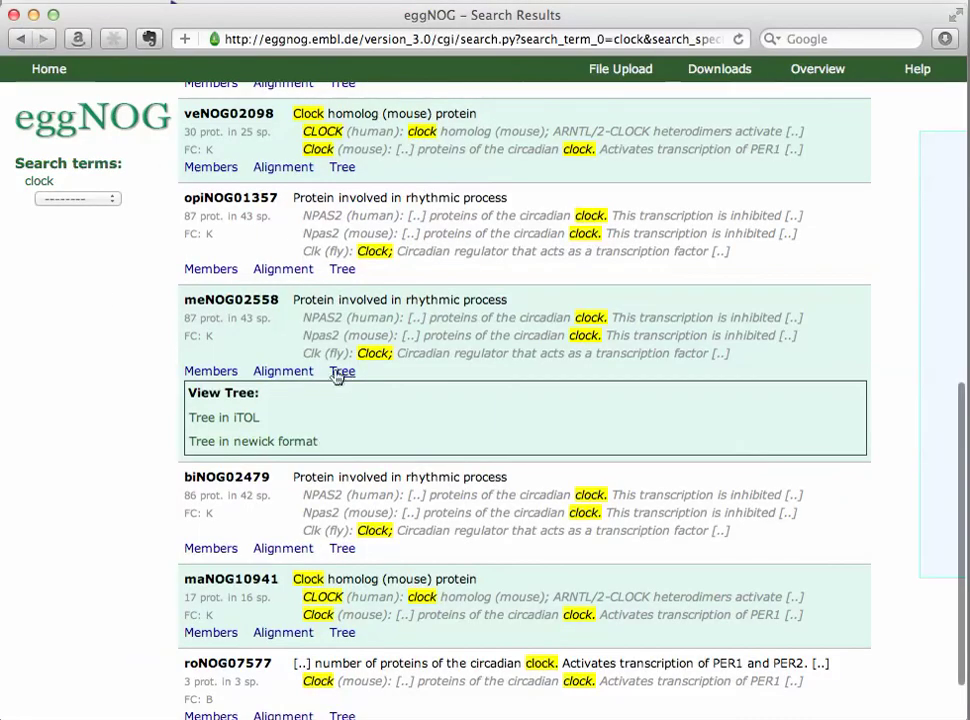